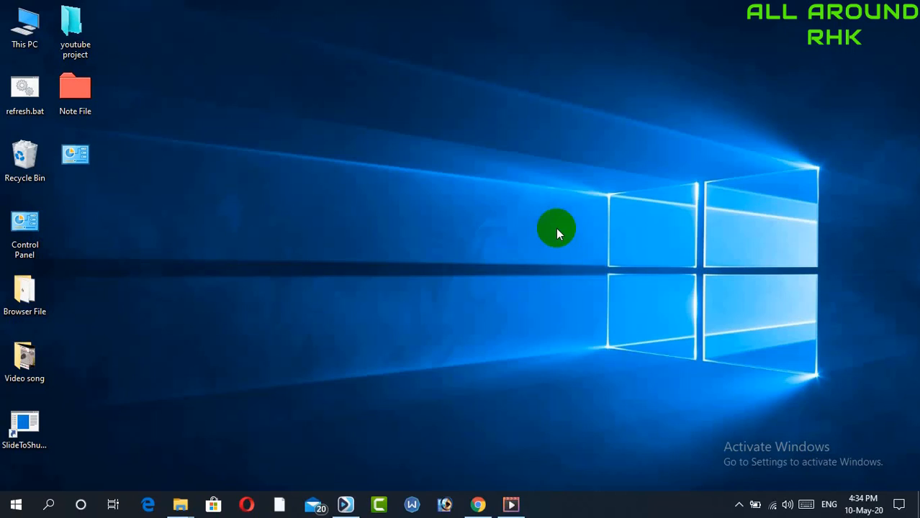
pyautogui.rightClick(240, 254)
pyautogui.click(273, 294)
pyautogui.rightClick(166, 285)
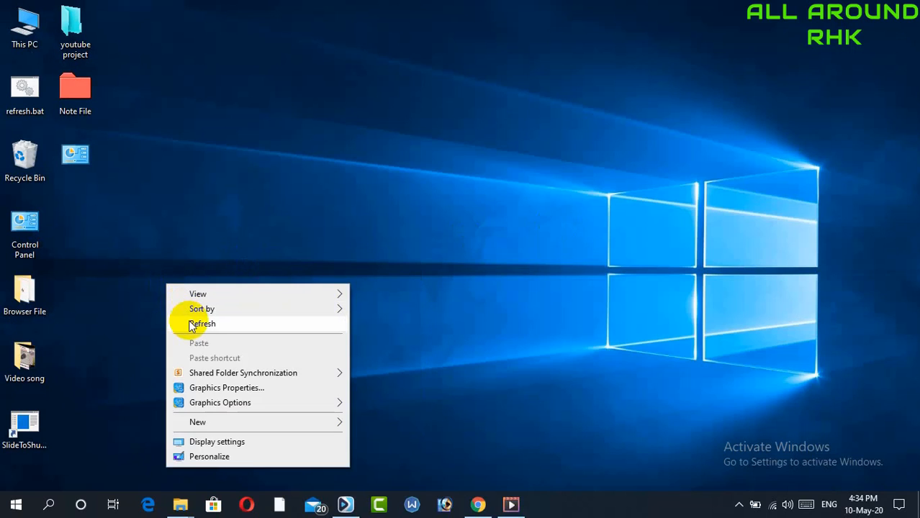
pyautogui.click(192, 325)
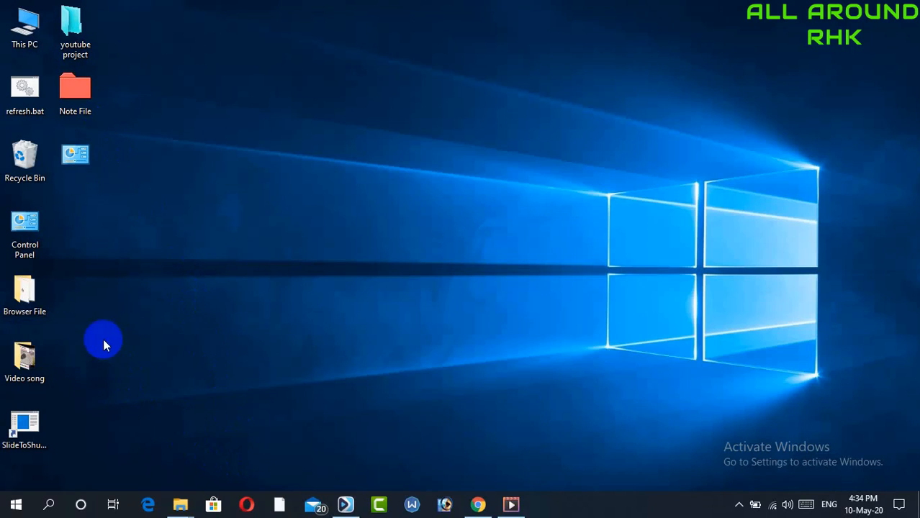
# Open the My Pic folder on Local Disk (F:) from This PC and maximize the window
pyautogui.doubleClick(30, 40)
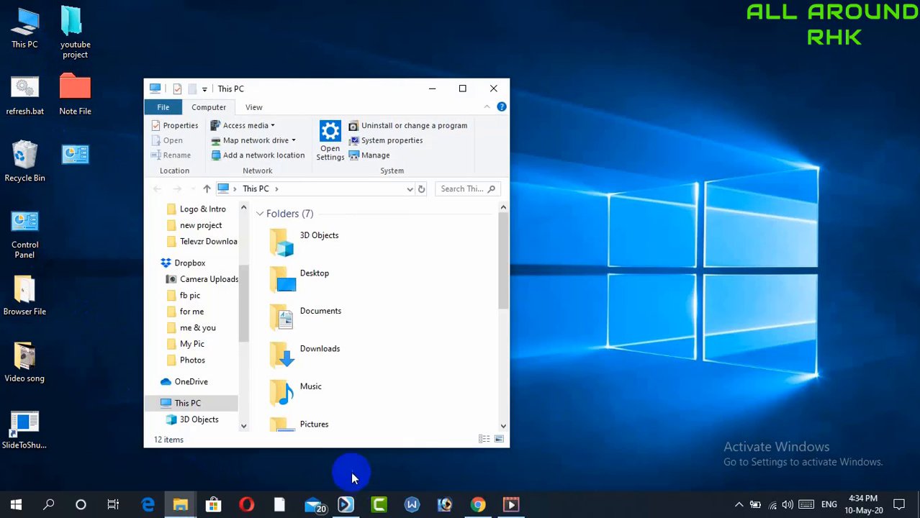
pyautogui.click(505, 274)
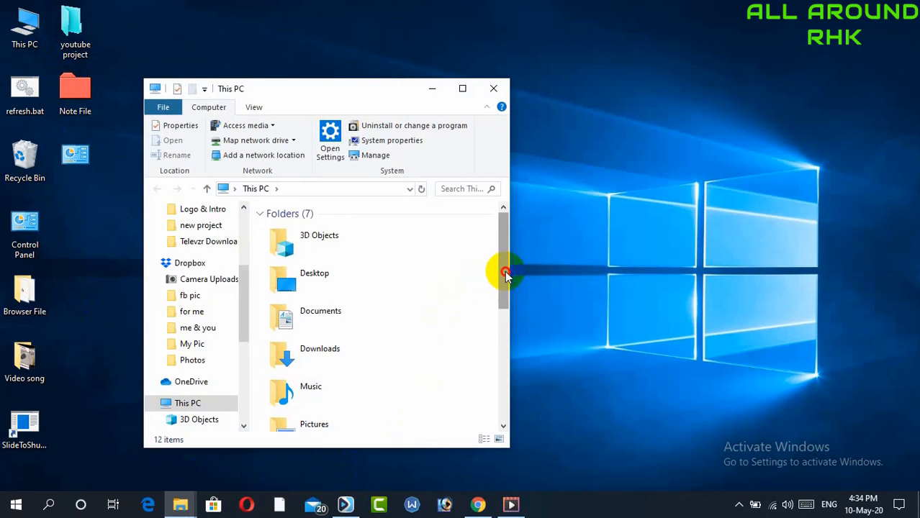
pyautogui.moveTo(506, 274); pyautogui.dragTo(466, 401)
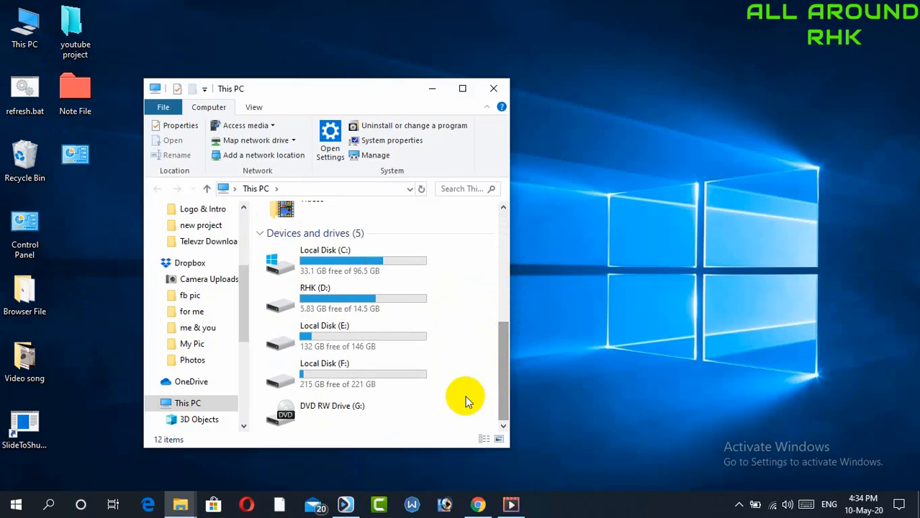
pyautogui.doubleClick(328, 374)
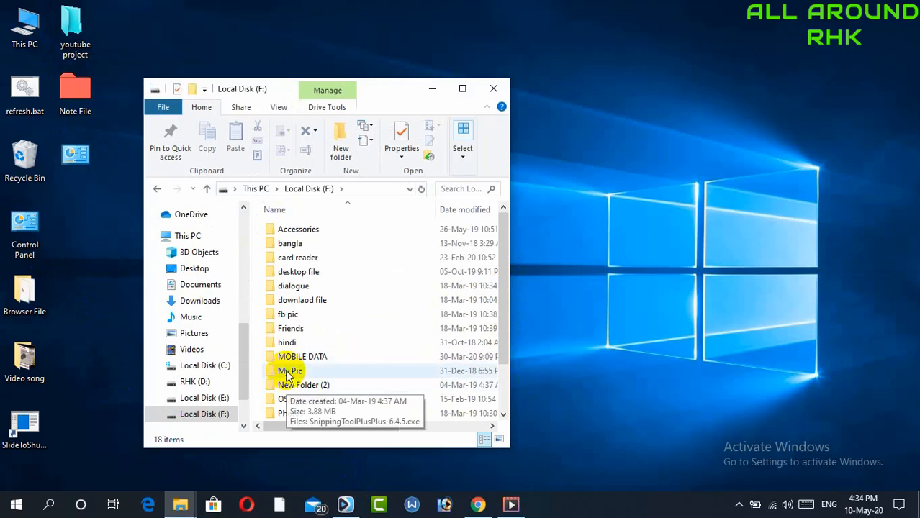
pyautogui.doubleClick(288, 371)
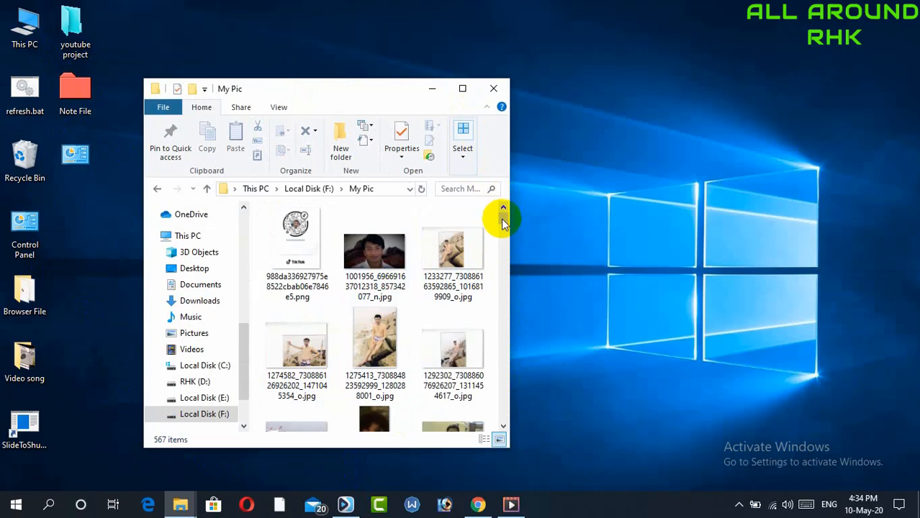
pyautogui.click(462, 88)
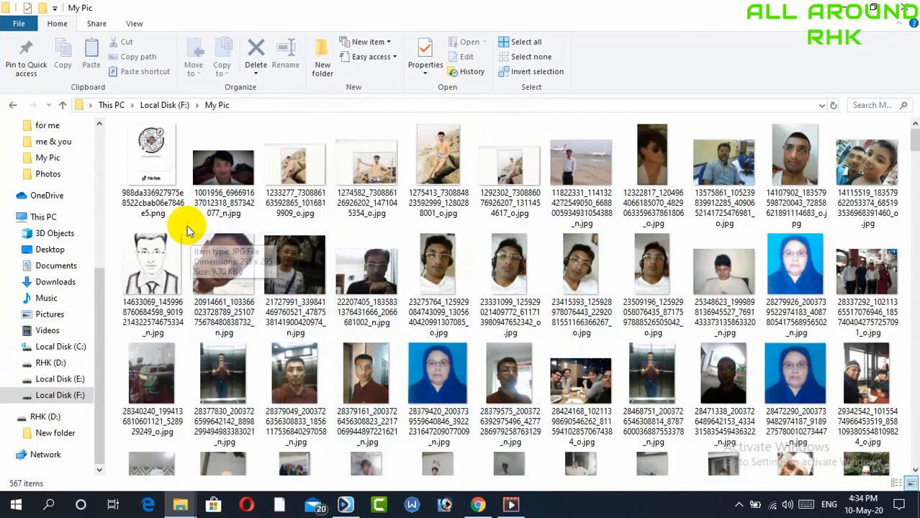
# Select ten photos in the folder and create a new video from them, keeping the name New video
pyautogui.moveTo(119, 219); pyautogui.dragTo(267, 318)
pyautogui.click(267, 318)
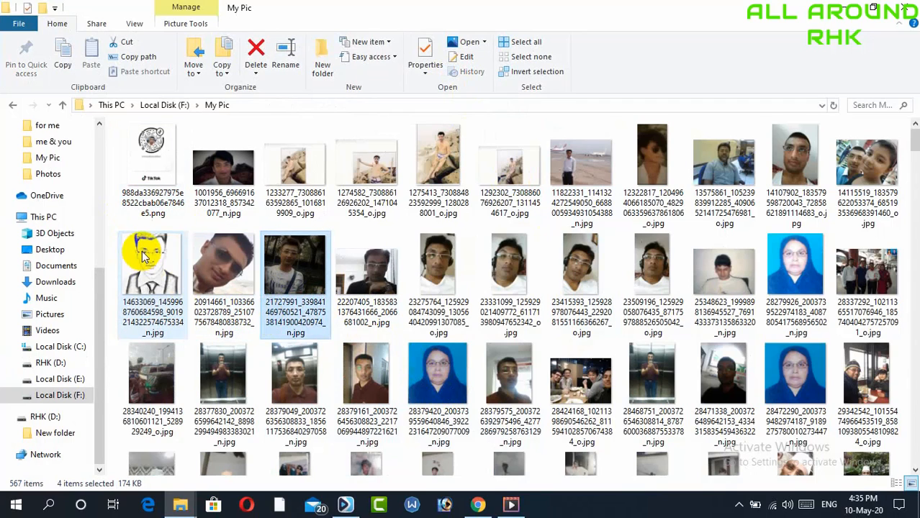
pyautogui.moveTo(115, 228); pyautogui.dragTo(663, 335)
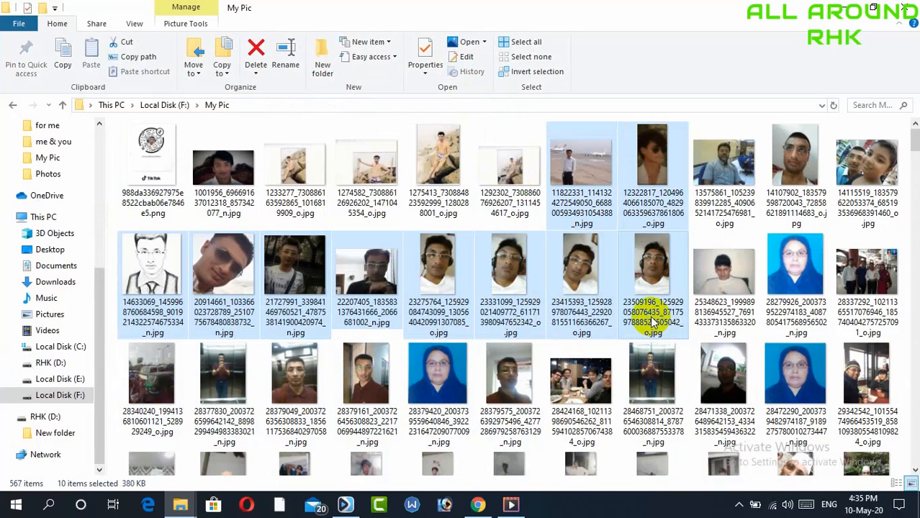
pyautogui.rightClick(651, 322)
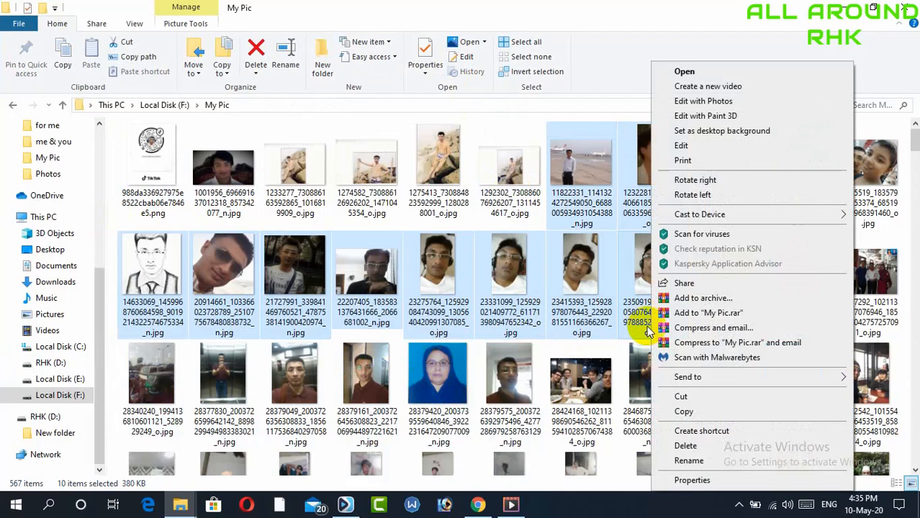
pyautogui.click(723, 88)
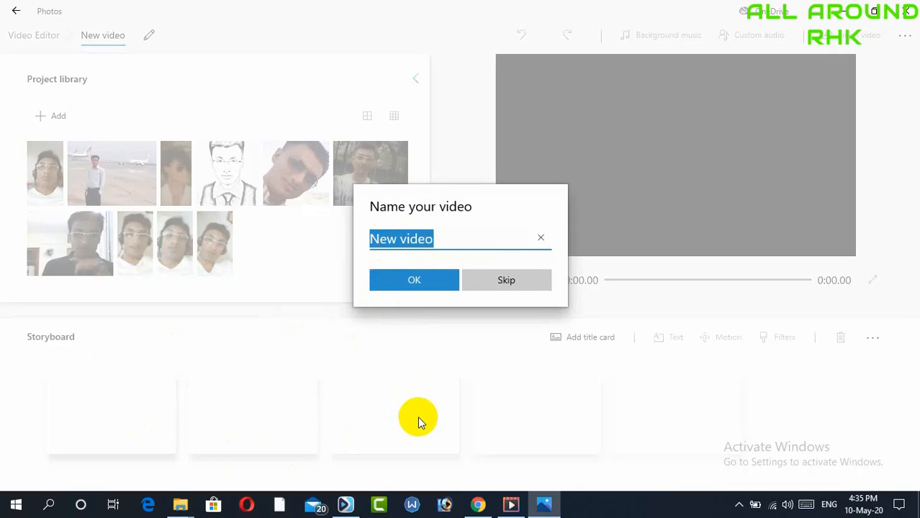
pyautogui.click(425, 281)
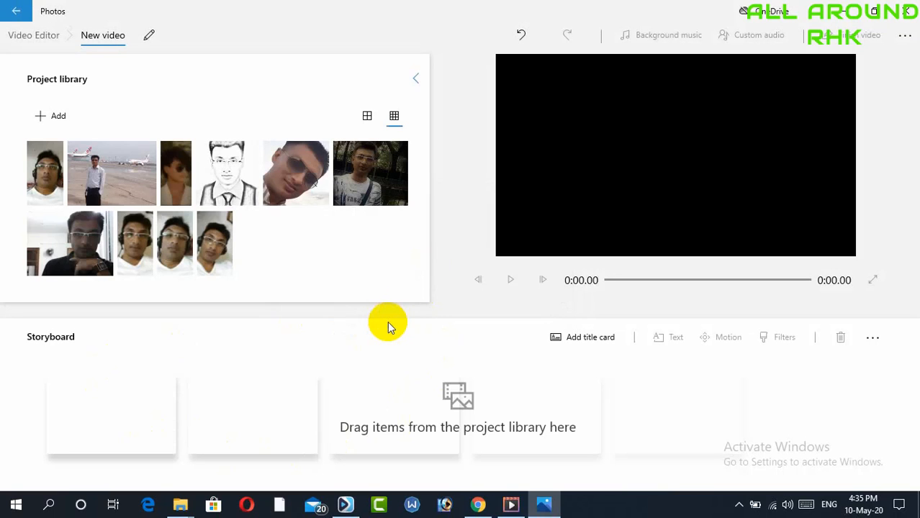
# Add photos from the project library to the storyboard one after another to build the slideshow sequence
pyautogui.moveTo(113, 258); pyautogui.dragTo(99, 431)
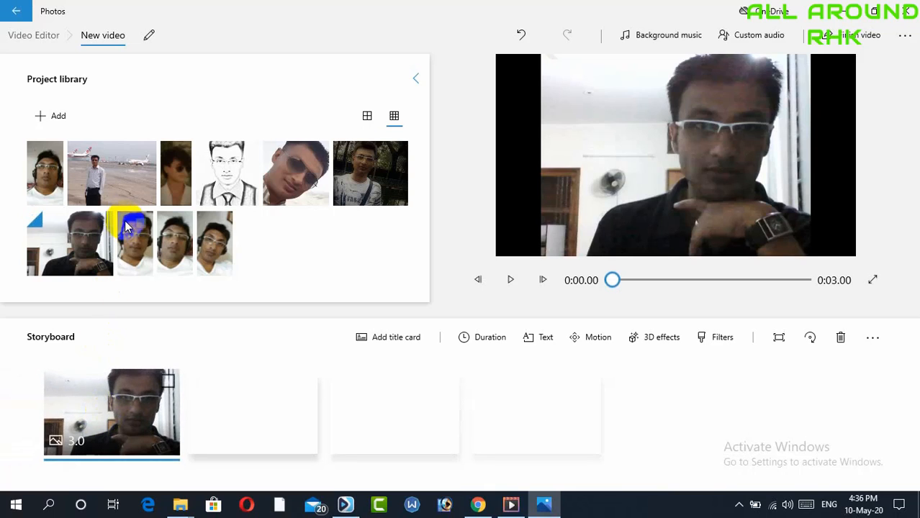
pyautogui.moveTo(131, 247); pyautogui.dragTo(238, 412)
pyautogui.moveTo(175, 243); pyautogui.dragTo(287, 421)
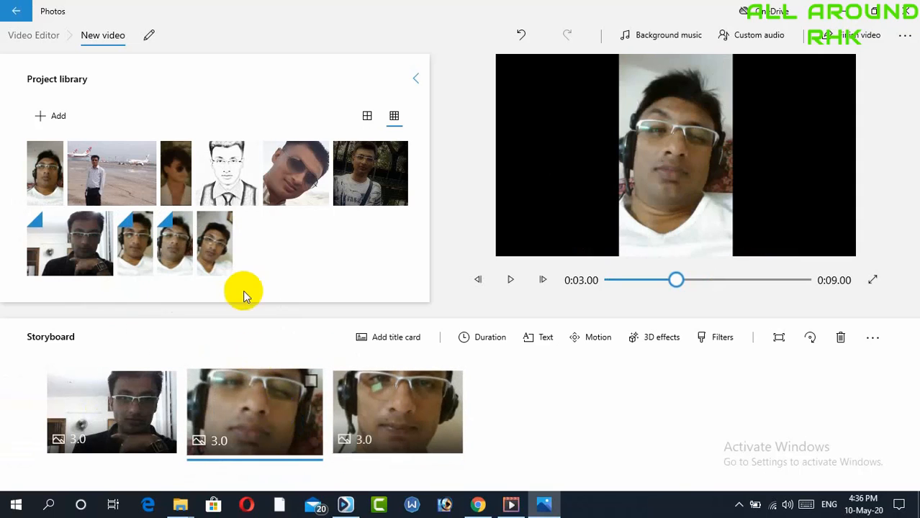
pyautogui.moveTo(214, 247); pyautogui.dragTo(432, 425)
pyautogui.moveTo(368, 180); pyautogui.dragTo(703, 429)
pyautogui.moveTo(304, 180); pyautogui.dragTo(821, 468)
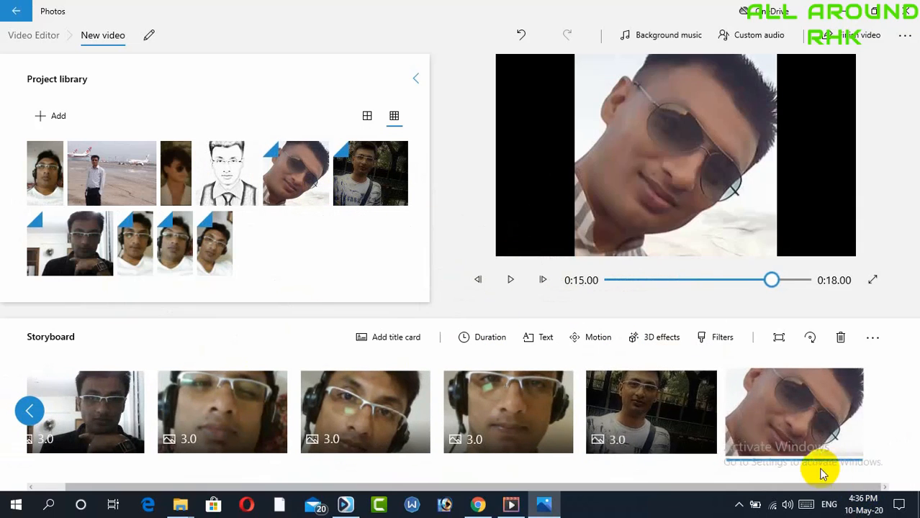
pyautogui.moveTo(175, 165); pyautogui.dragTo(659, 419)
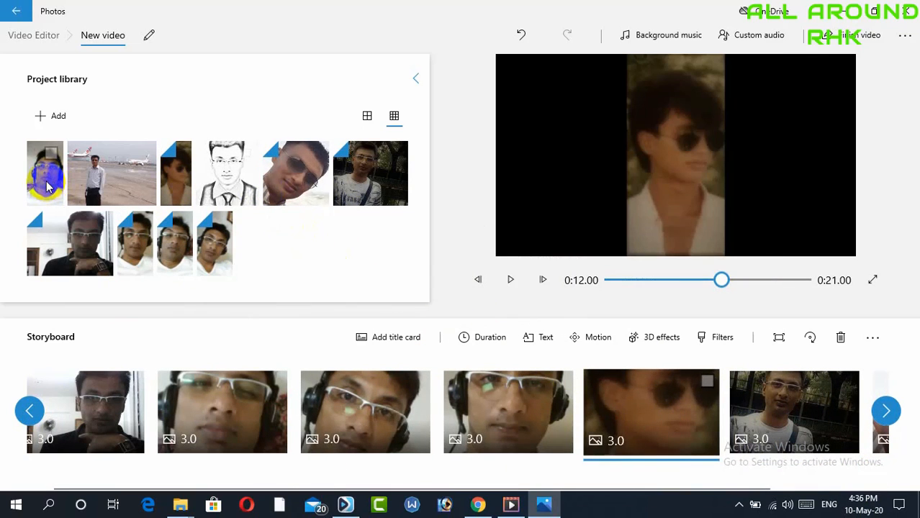
pyautogui.moveTo(44, 176); pyautogui.dragTo(723, 477)
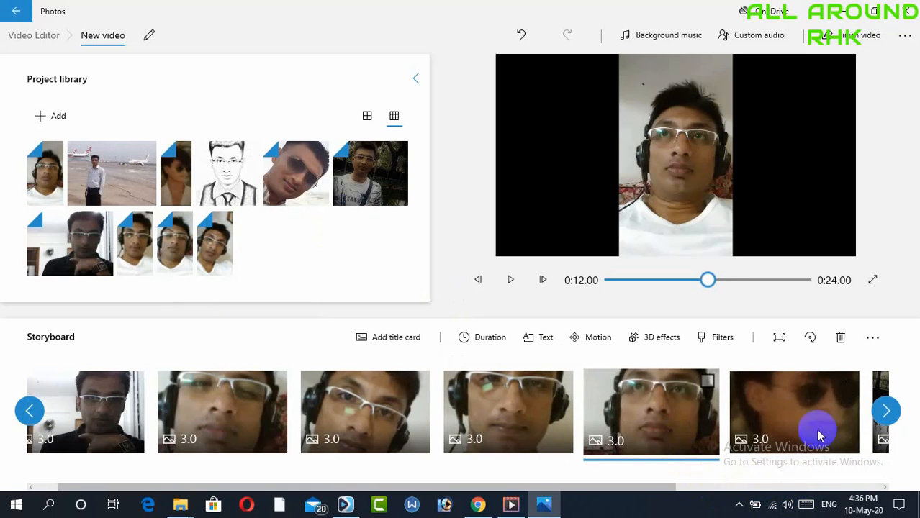
# Set the duration of the last added storyboard clip to 2 seconds
pyautogui.click(887, 412)
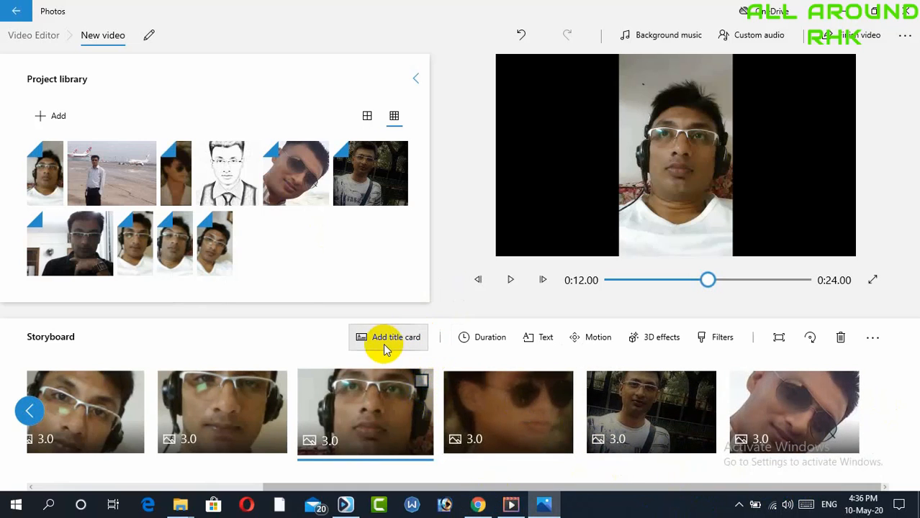
pyautogui.click(477, 338)
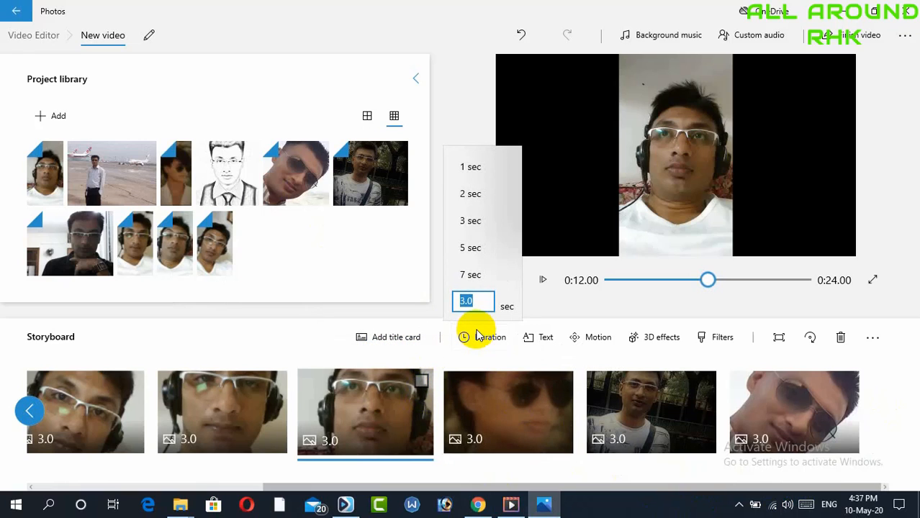
pyautogui.click(478, 196)
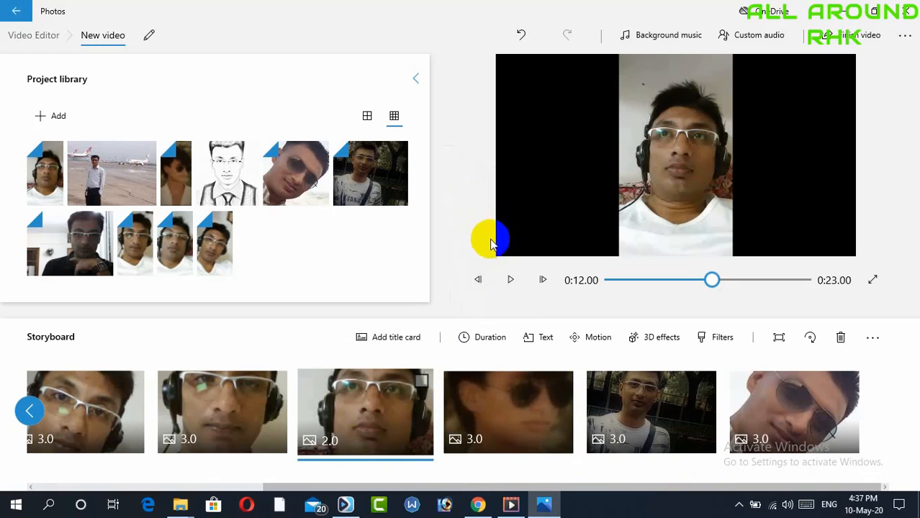
# Add caption text with the owner's name to the selected clip in the Loved animated text style
pyautogui.click(545, 337)
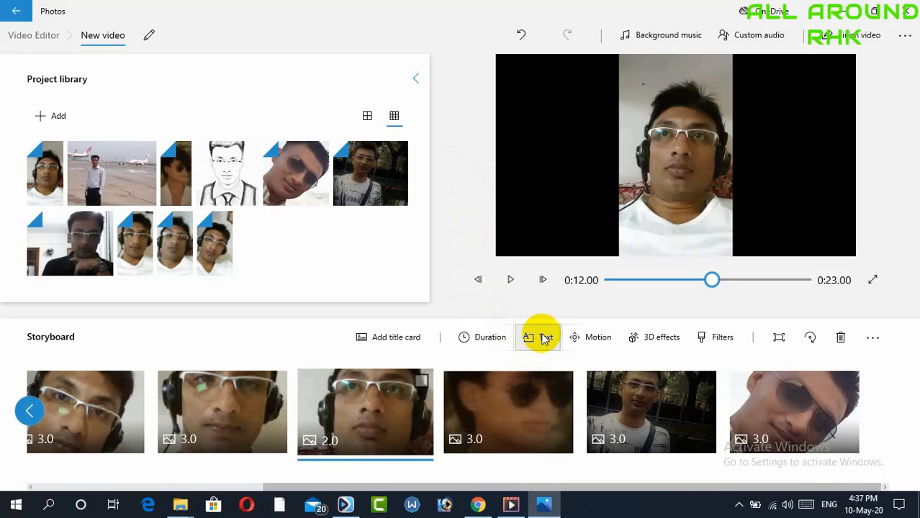
pyautogui.click(545, 338)
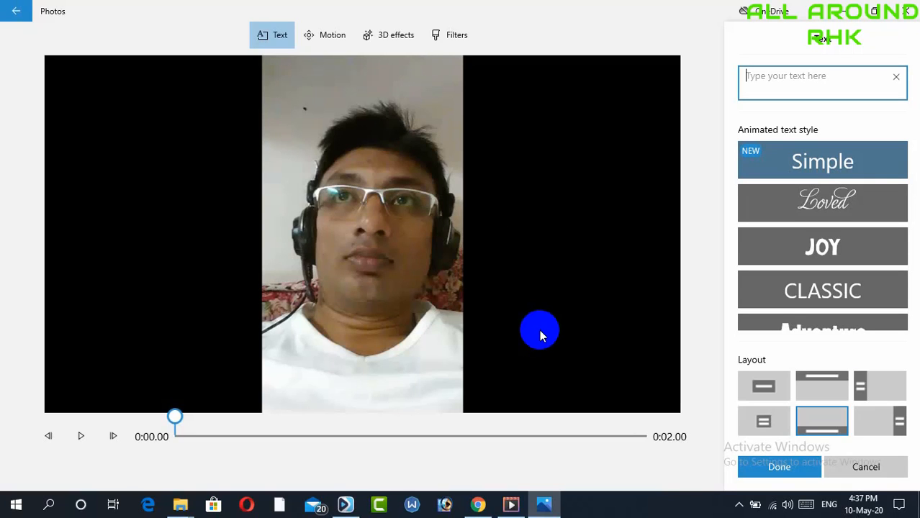
pyautogui.write('RH Khan')
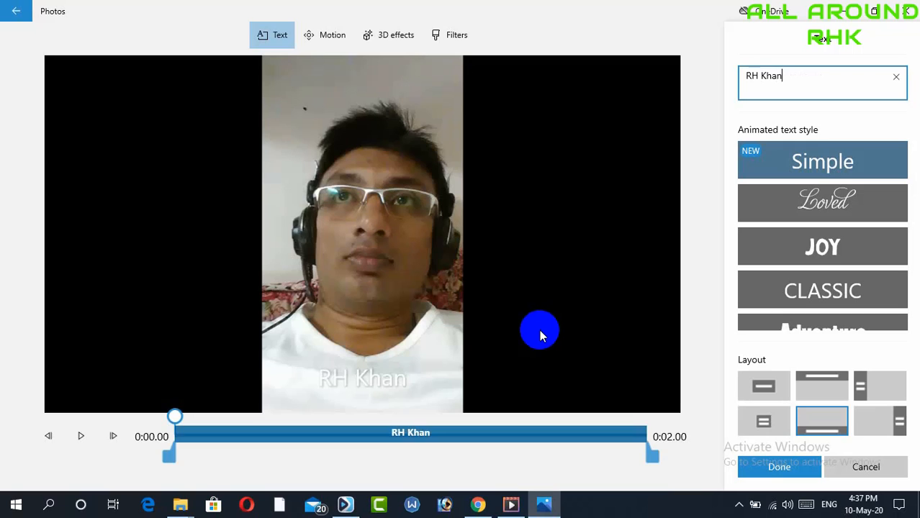
pyautogui.click(775, 238)
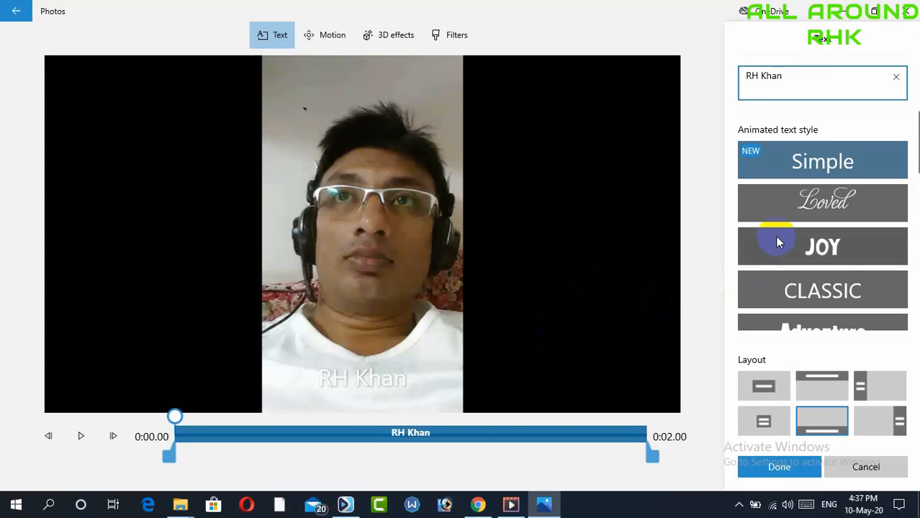
pyautogui.click(784, 167)
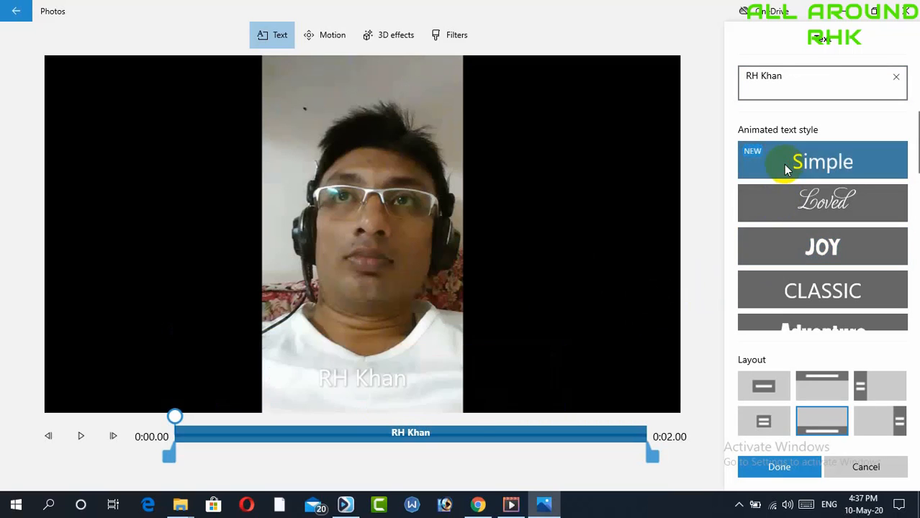
pyautogui.click(797, 199)
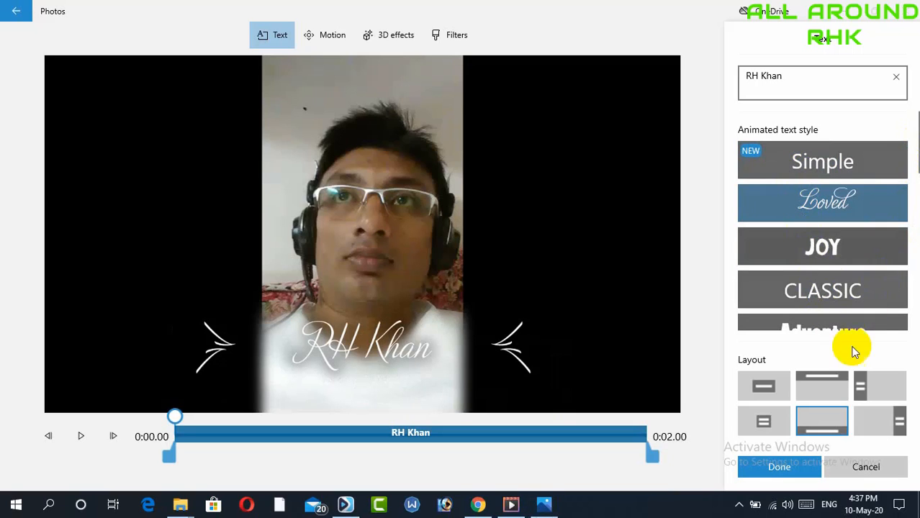
# Choose the left-side title layout for the caption and finish the text editing
pyautogui.click(772, 390)
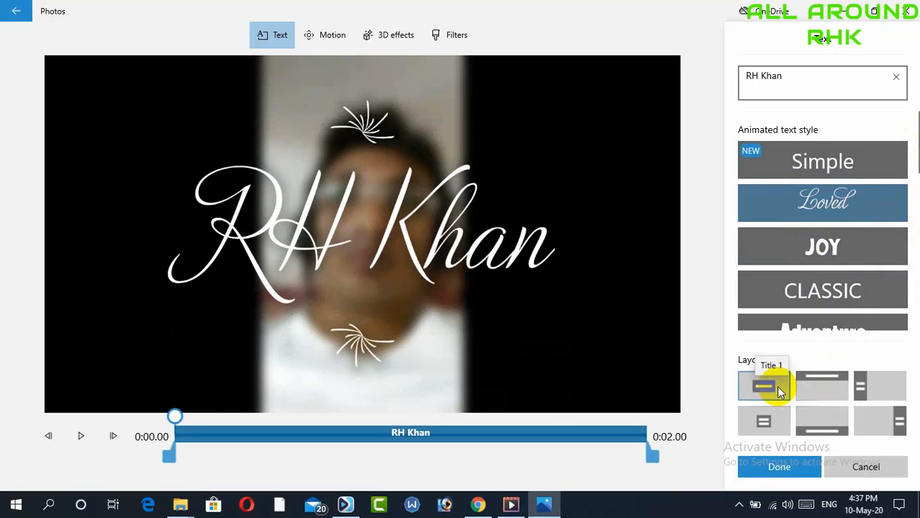
pyautogui.click(811, 376)
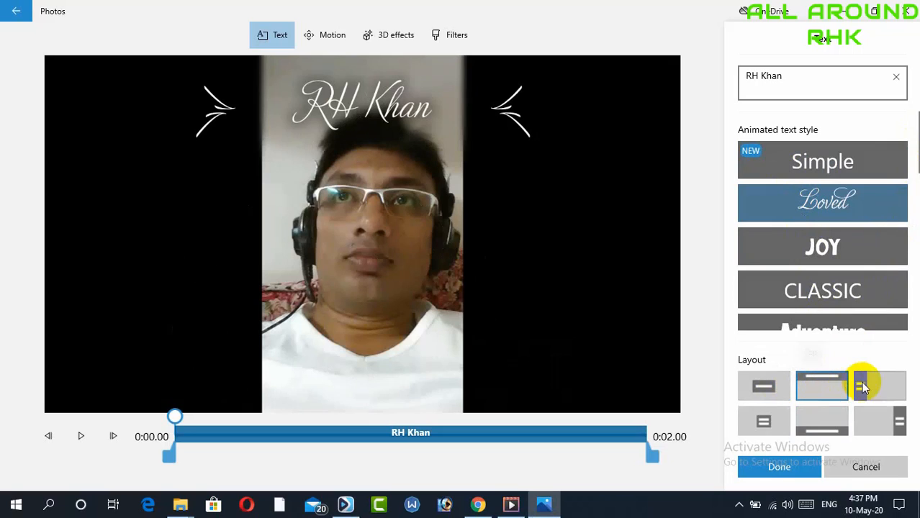
pyautogui.click(888, 383)
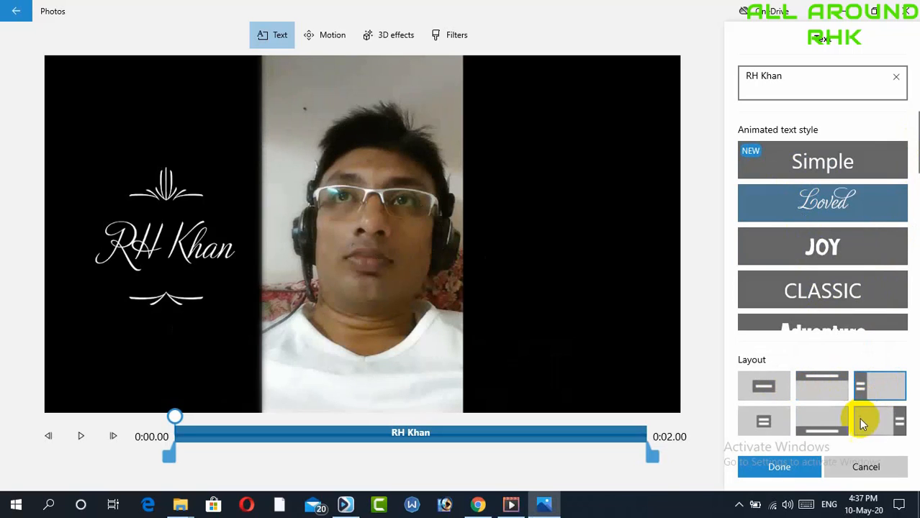
pyautogui.click(781, 467)
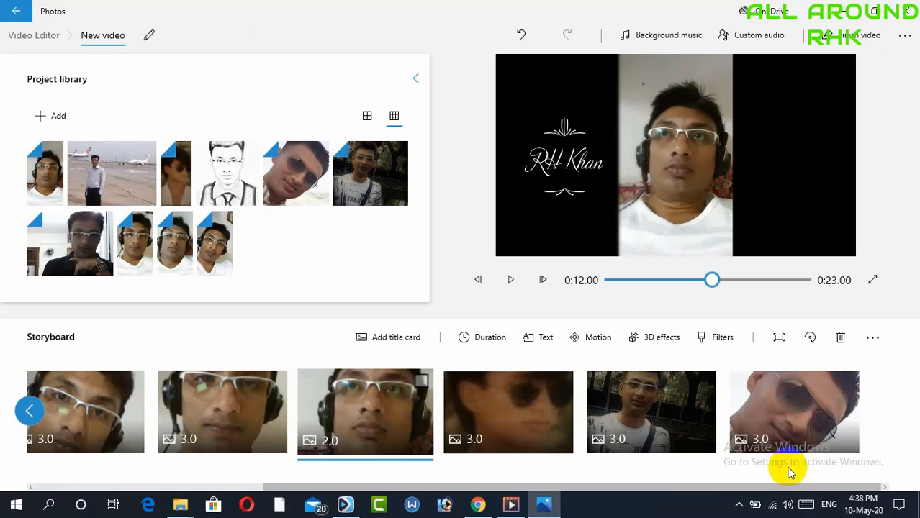
# Add Anodized as the background music and turn on syncing the video to the music's beat
pyautogui.click(657, 413)
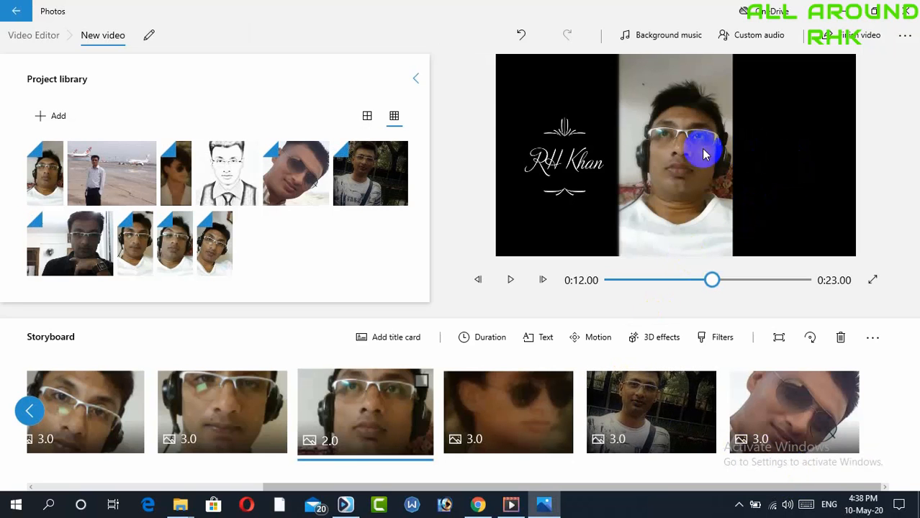
pyautogui.click(673, 36)
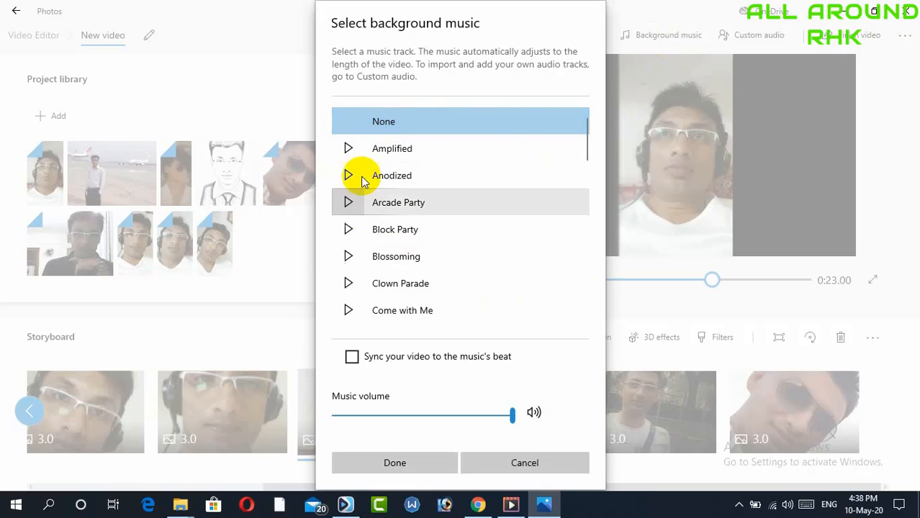
pyautogui.click(350, 149)
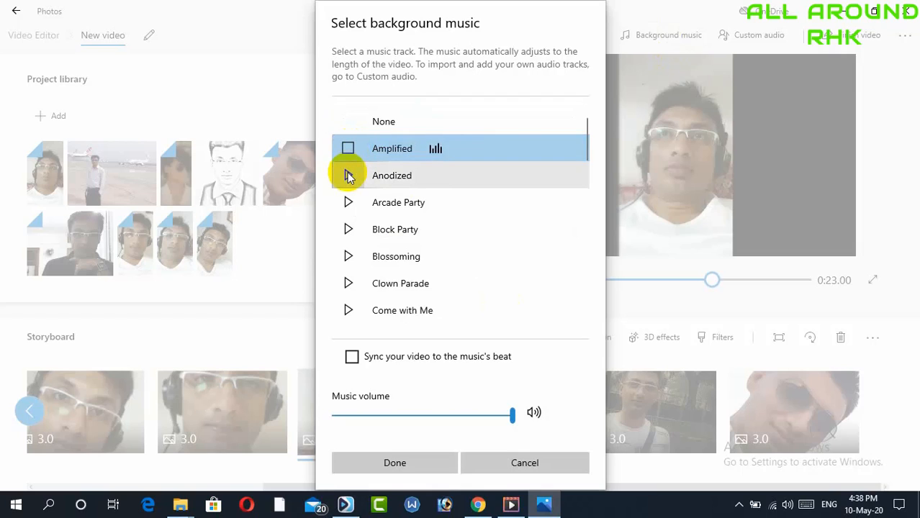
pyautogui.click(349, 177)
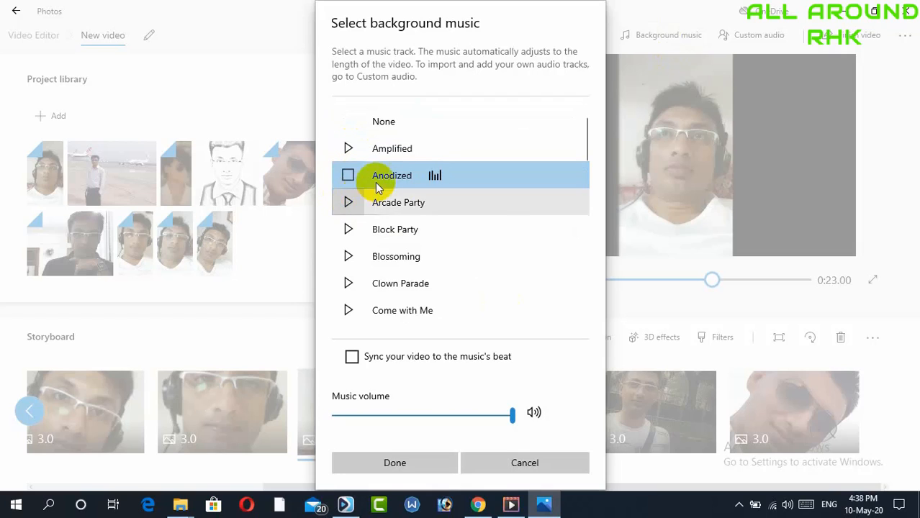
pyautogui.click(348, 177)
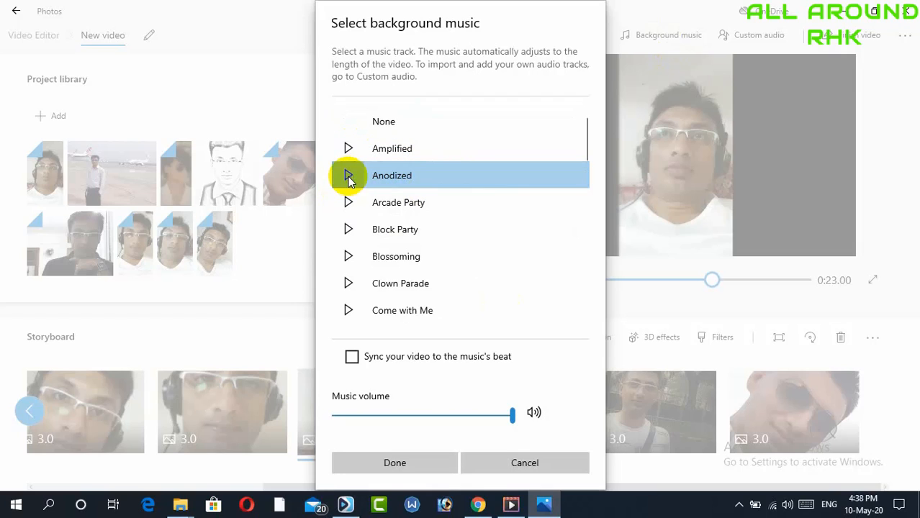
pyautogui.click(347, 176)
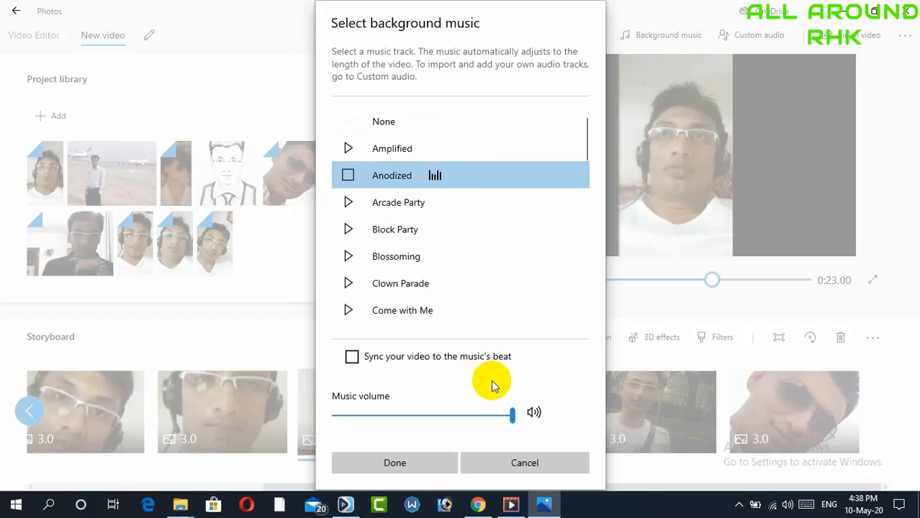
pyautogui.click(351, 356)
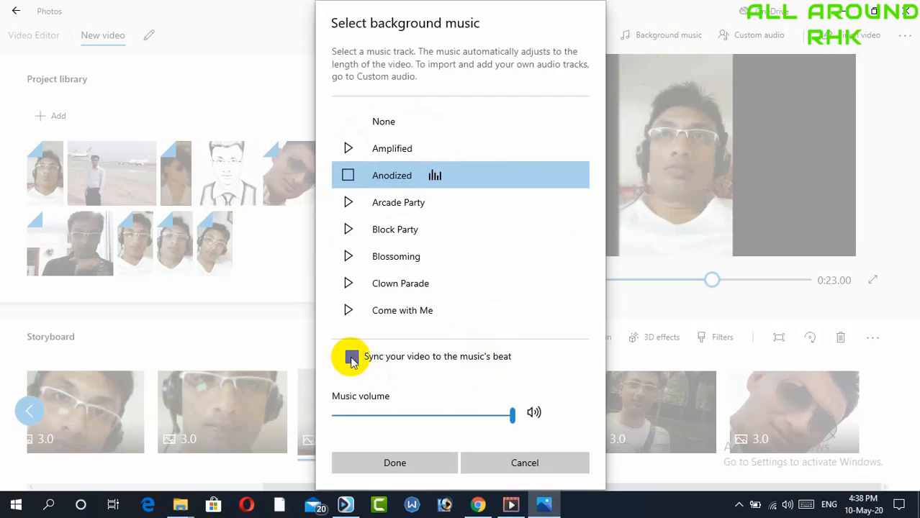
pyautogui.click(397, 466)
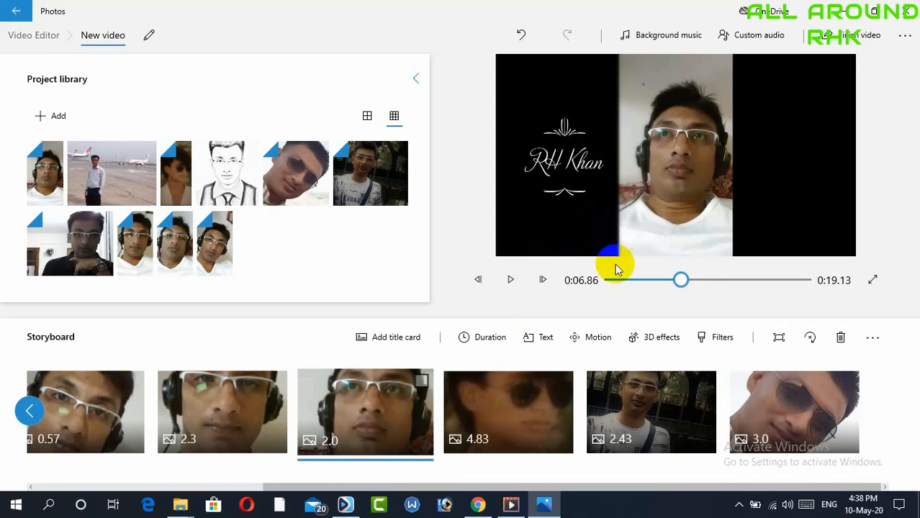
pyautogui.click(741, 40)
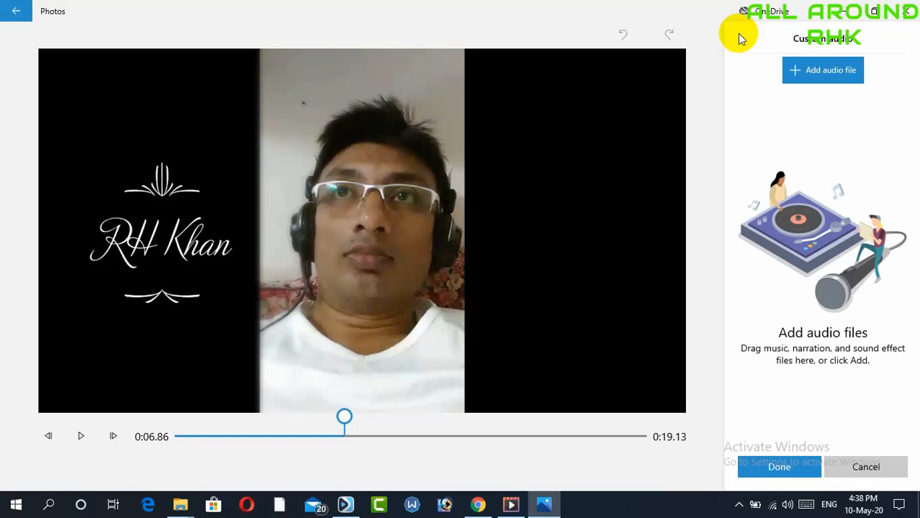
pyautogui.click(815, 72)
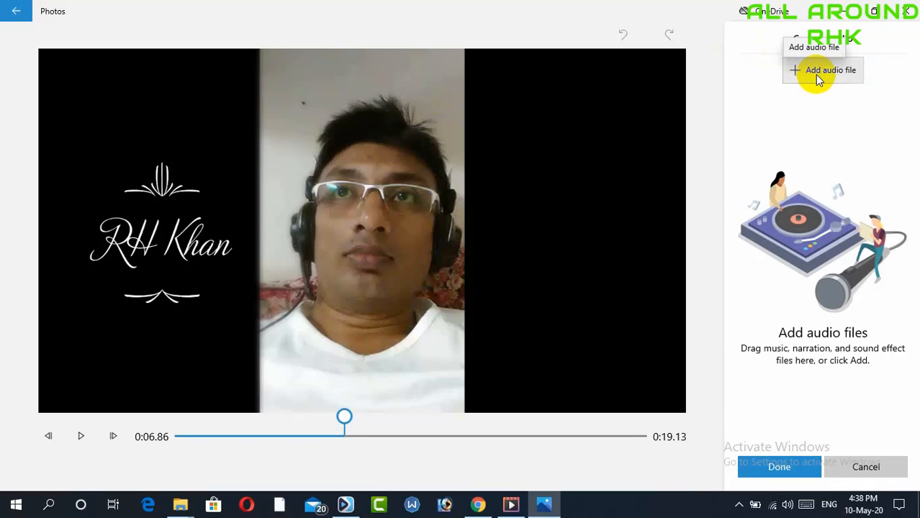
pyautogui.click(835, 468)
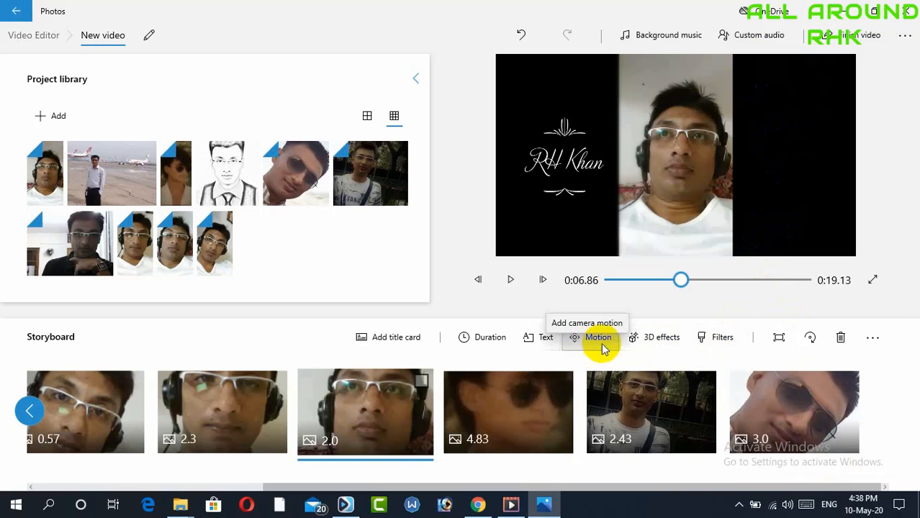
# Apply the Atomic motion and Heart sparkles 3D effects to the selected clip
pyautogui.click(652, 341)
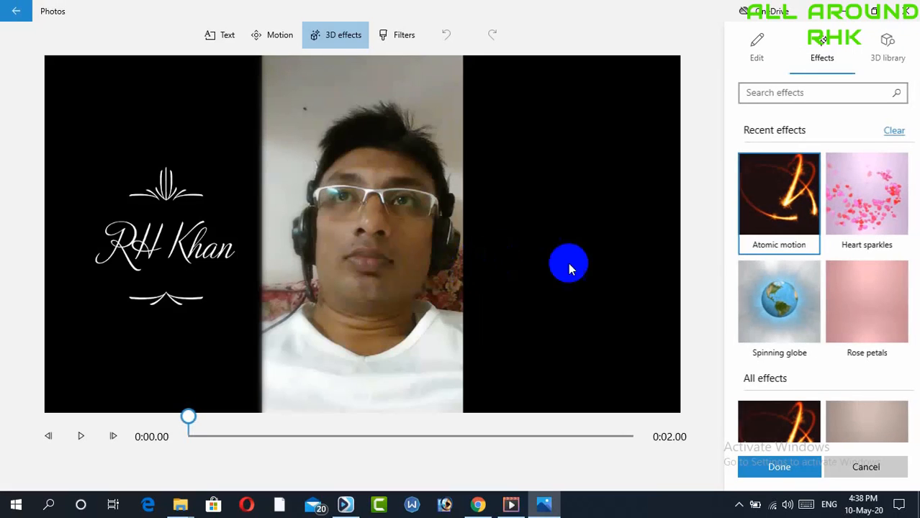
pyautogui.click(788, 214)
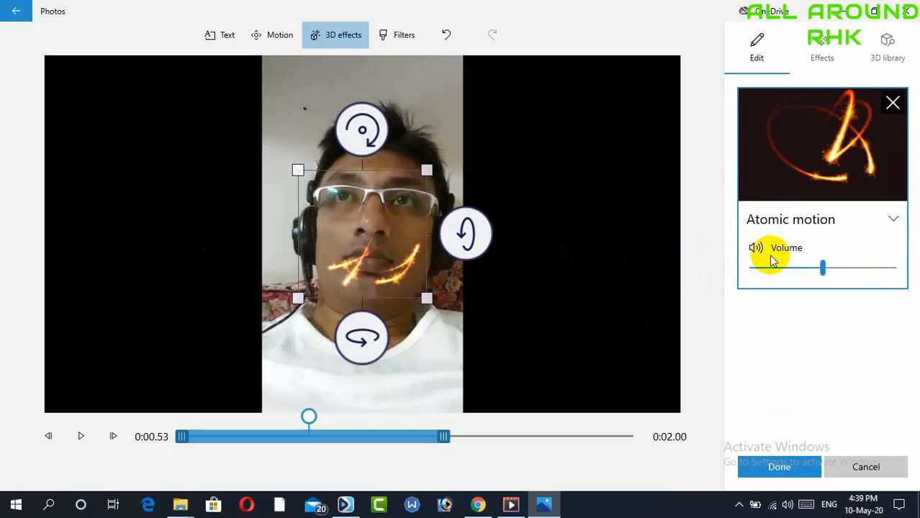
pyautogui.click(821, 177)
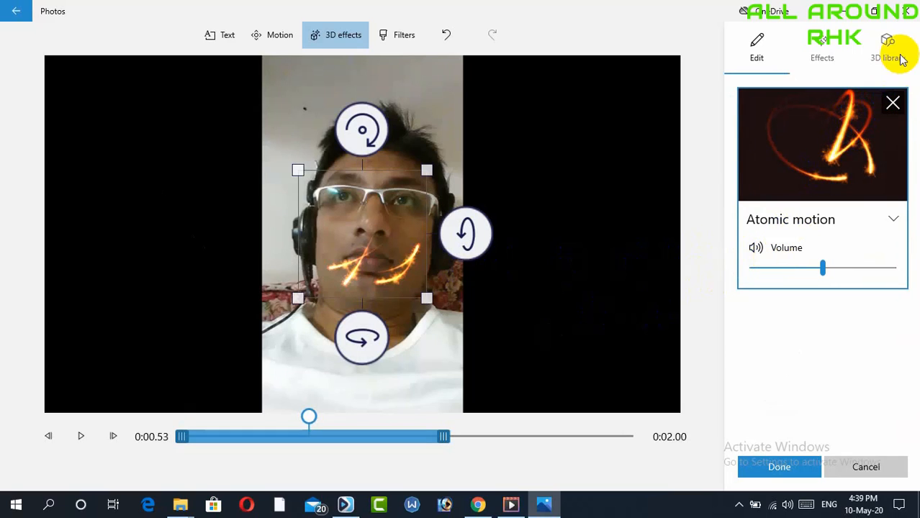
pyautogui.click(822, 50)
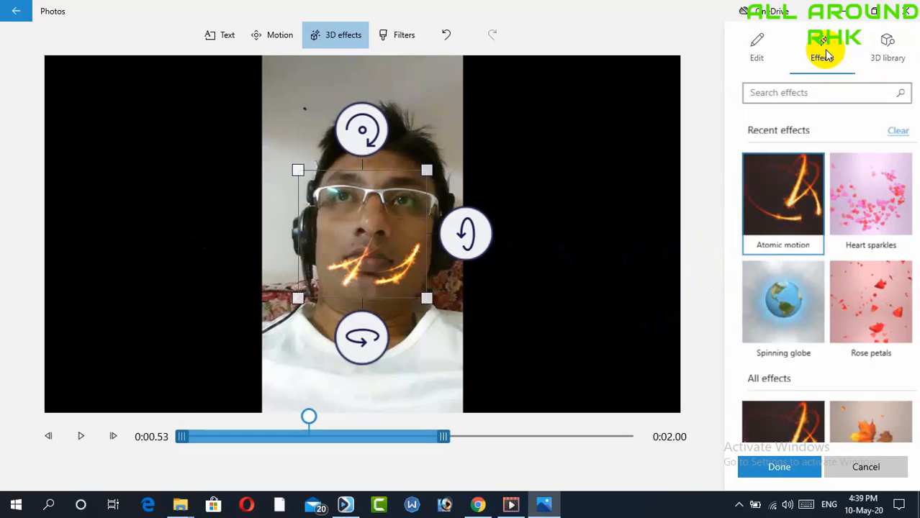
pyautogui.click(847, 212)
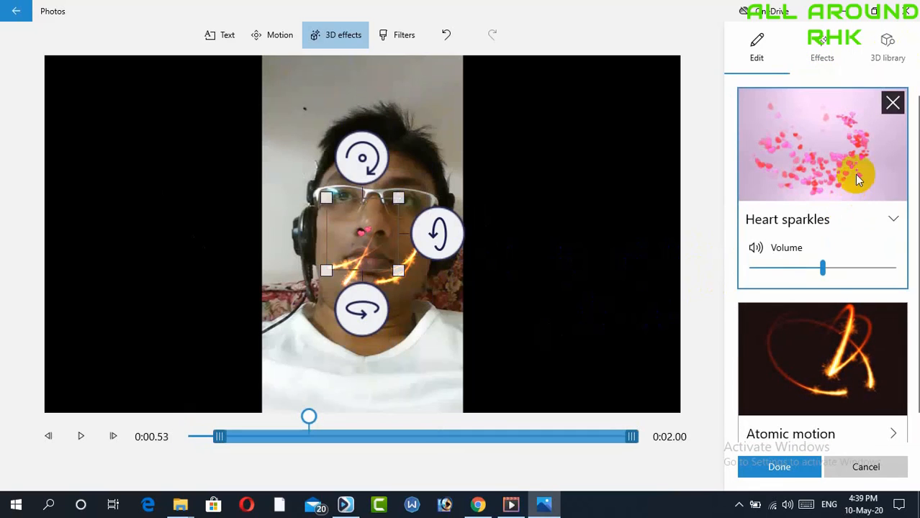
pyautogui.click(886, 57)
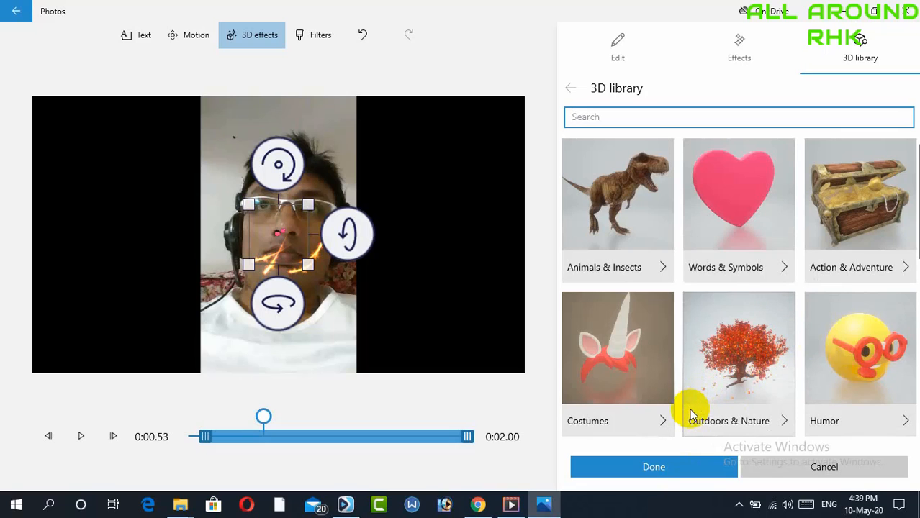
pyautogui.click(702, 467)
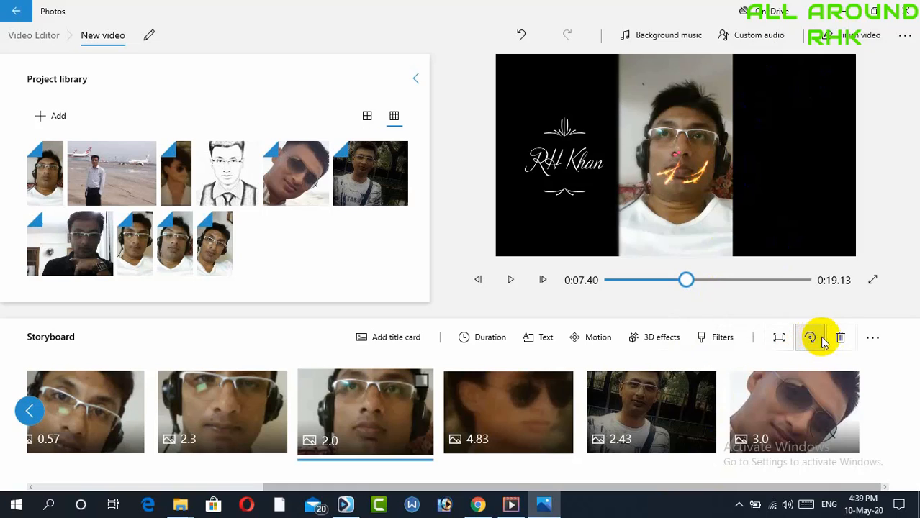
pyautogui.click(872, 340)
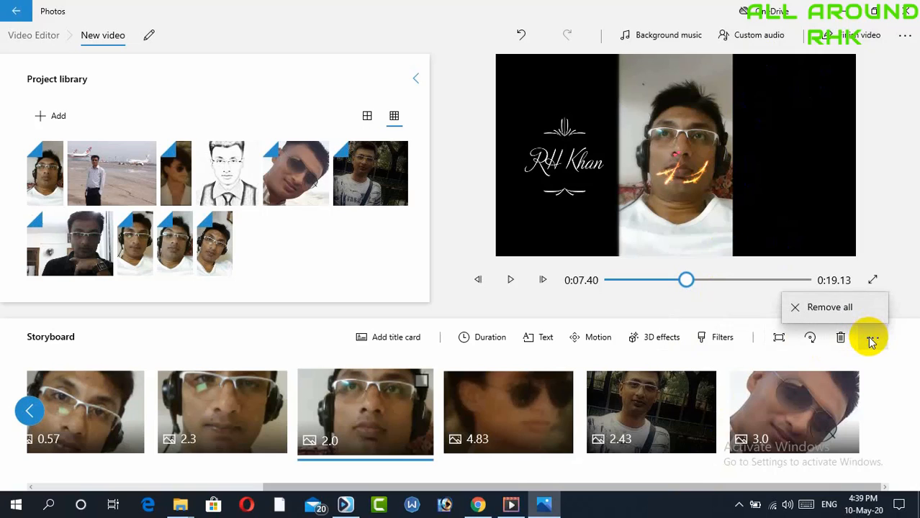
pyautogui.click(872, 340)
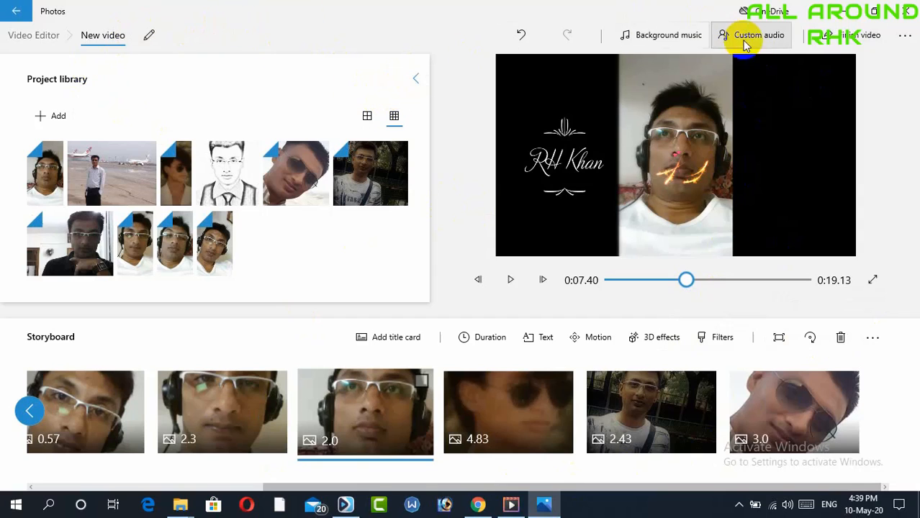
# Export the video at High 1080p quality to the Desktop as New video.mp4 and close the playback window
pyautogui.click(862, 37)
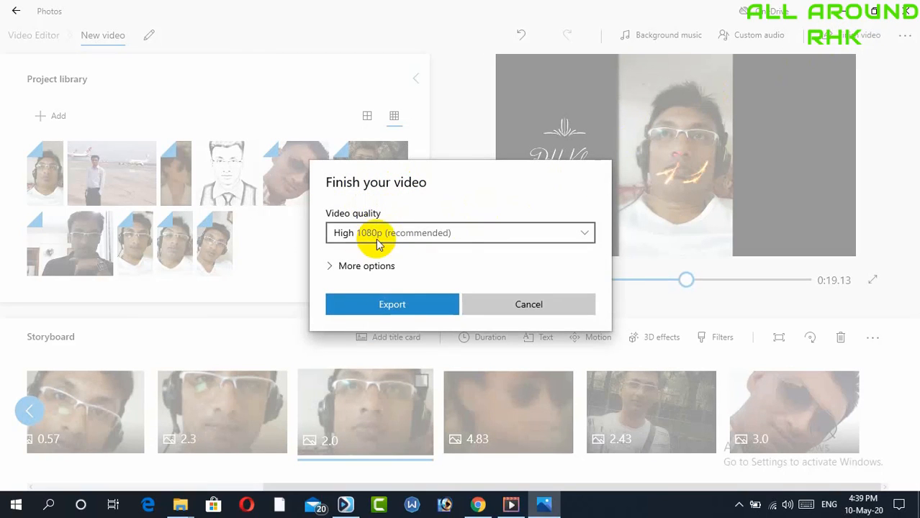
pyautogui.click(586, 233)
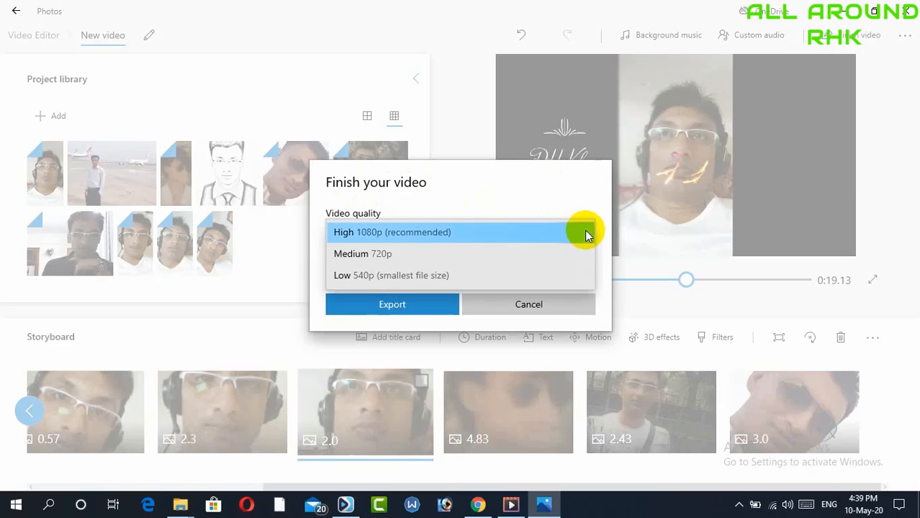
pyautogui.click(586, 234)
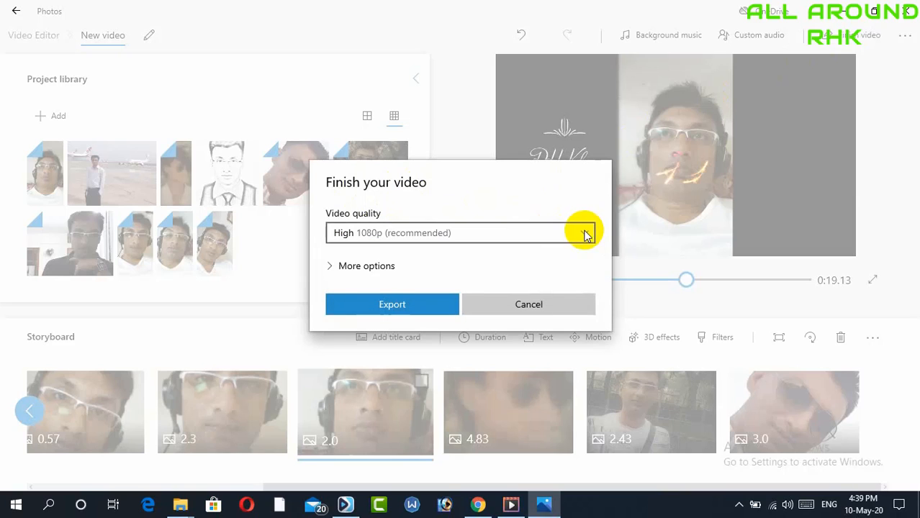
pyautogui.click(347, 266)
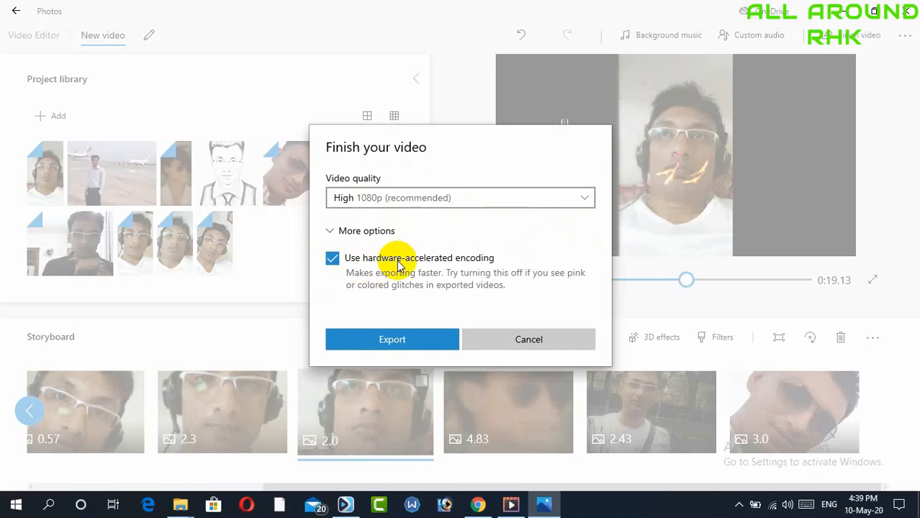
pyautogui.click(386, 341)
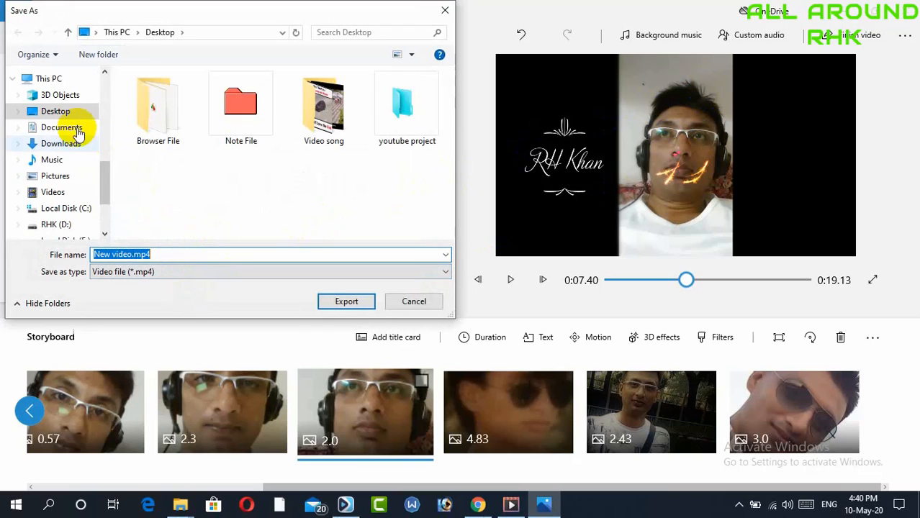
pyautogui.click(61, 114)
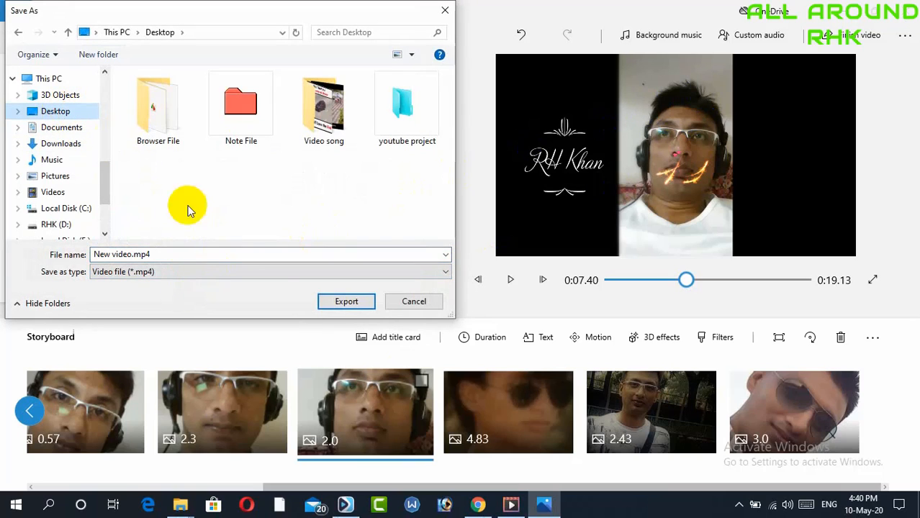
pyautogui.click(343, 303)
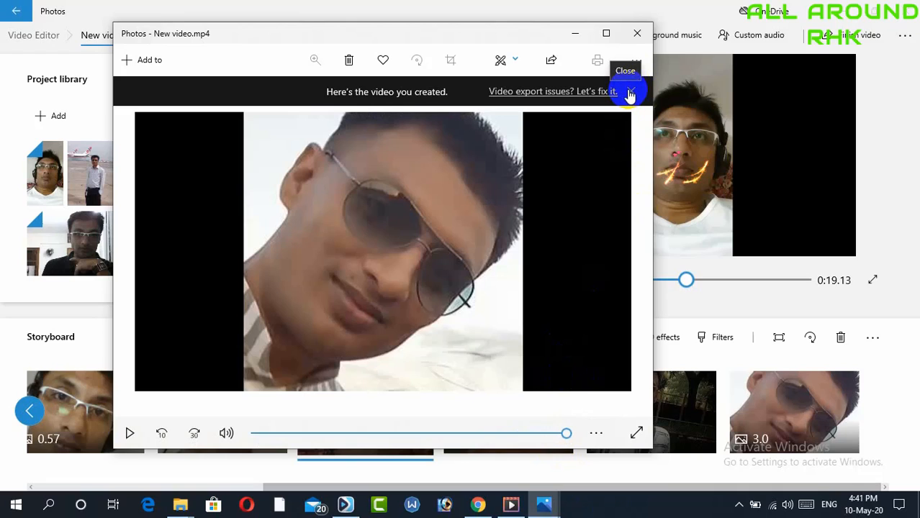
pyautogui.click(637, 35)
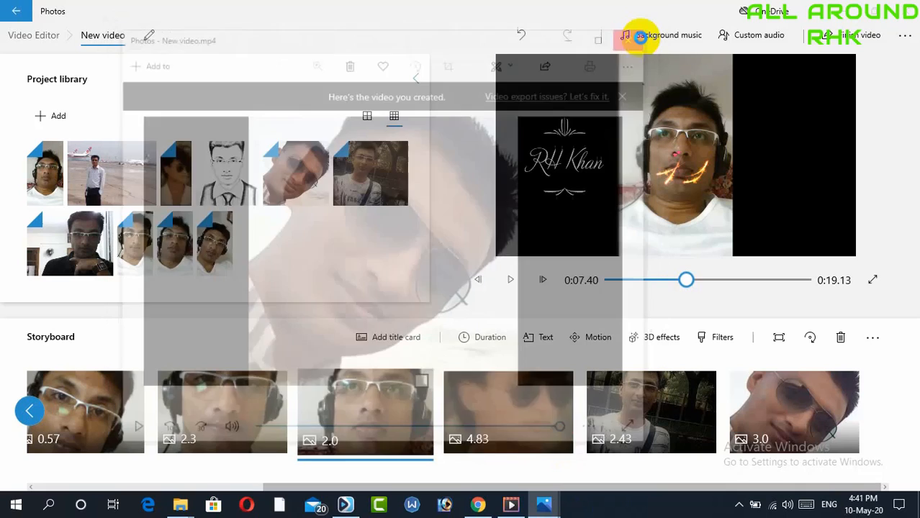